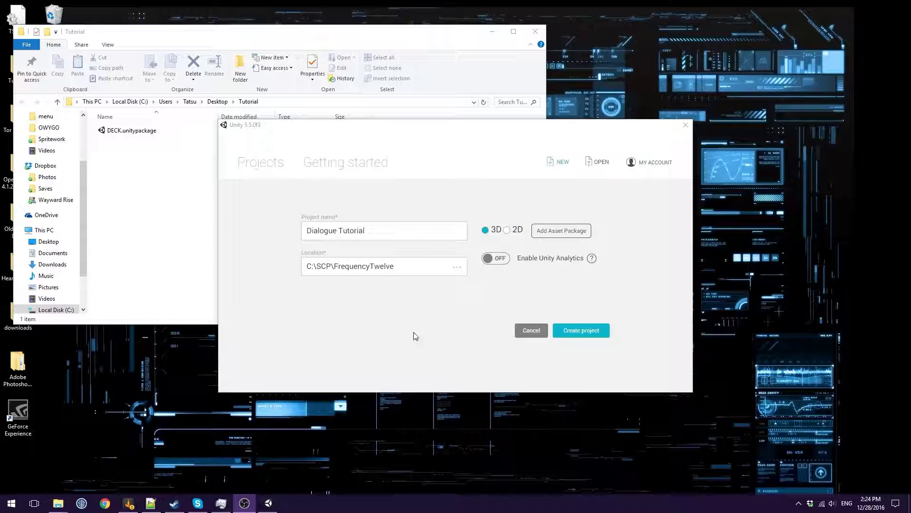
Step: Create the 3D project Dialogue Tutorial in C:\SCP\FrequencyTwelve and import all of DECK.unitypackage into its Assets
left_click(584, 335)
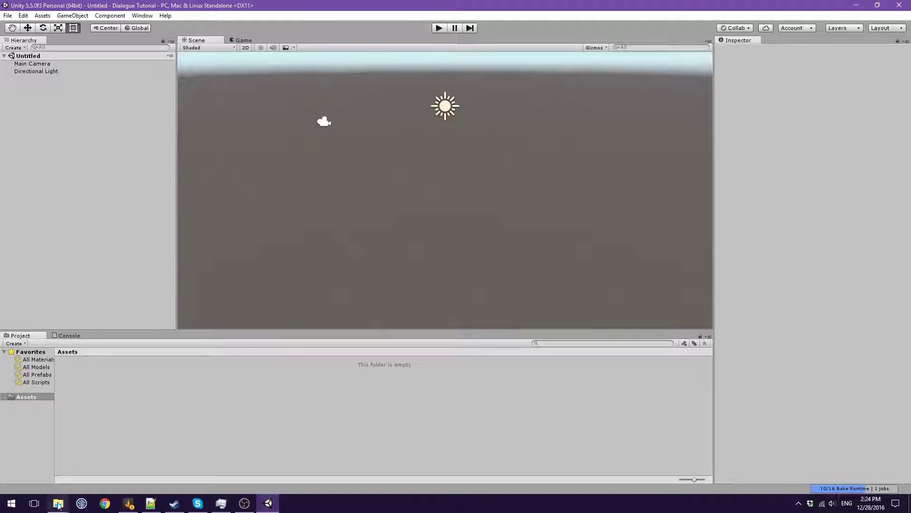
mouse_move(59, 504)
left_click(192, 468)
left_click_drag(141, 132, 74, 355)
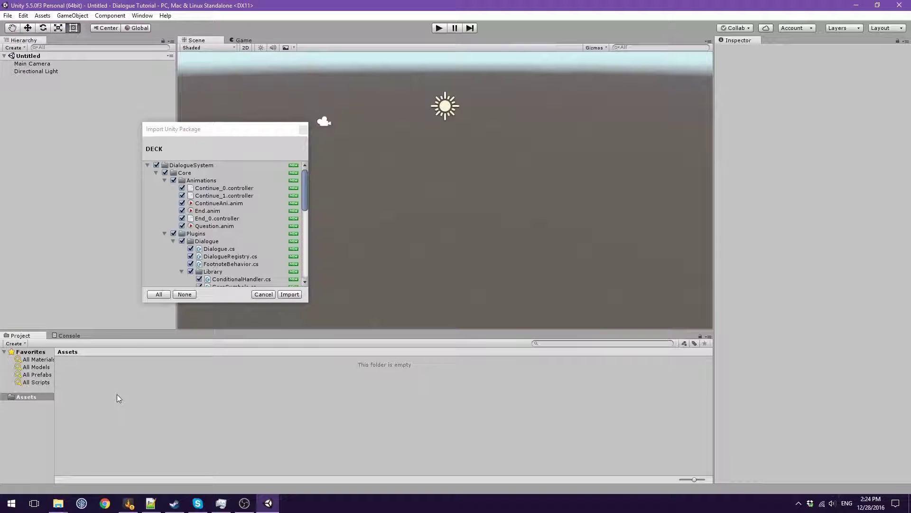
left_click(293, 296)
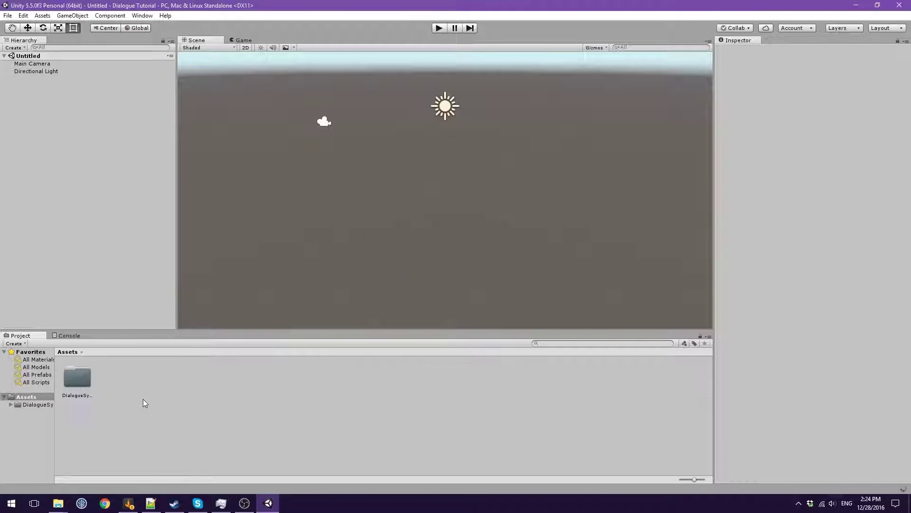
right_click(158, 394)
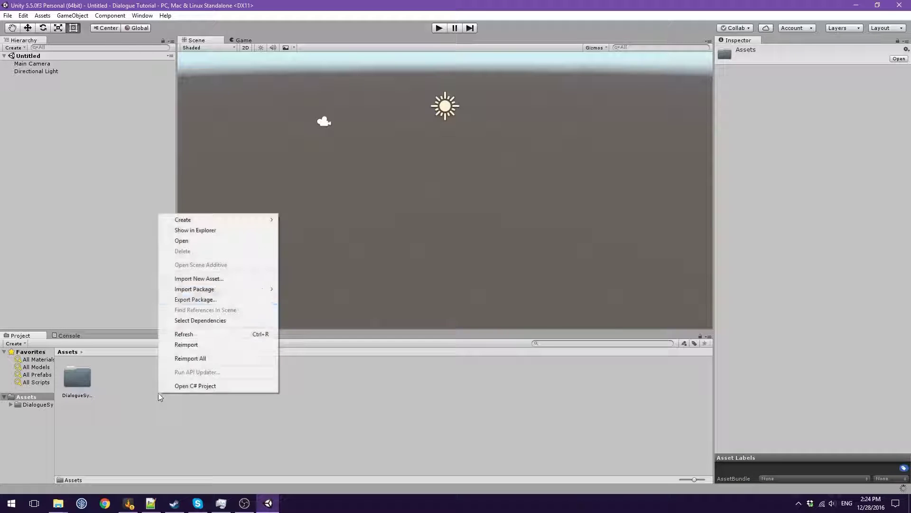
mouse_move(234, 219)
left_click(496, 429)
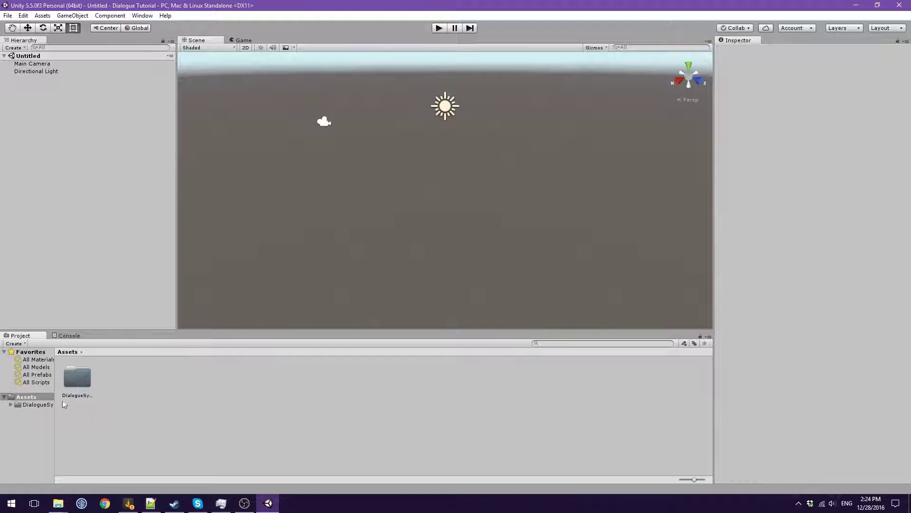
Step: Add the Dialogue prefab from DialogueSystem/Prefabs to the scene hierarchy and show it in the Game view
left_click(87, 383)
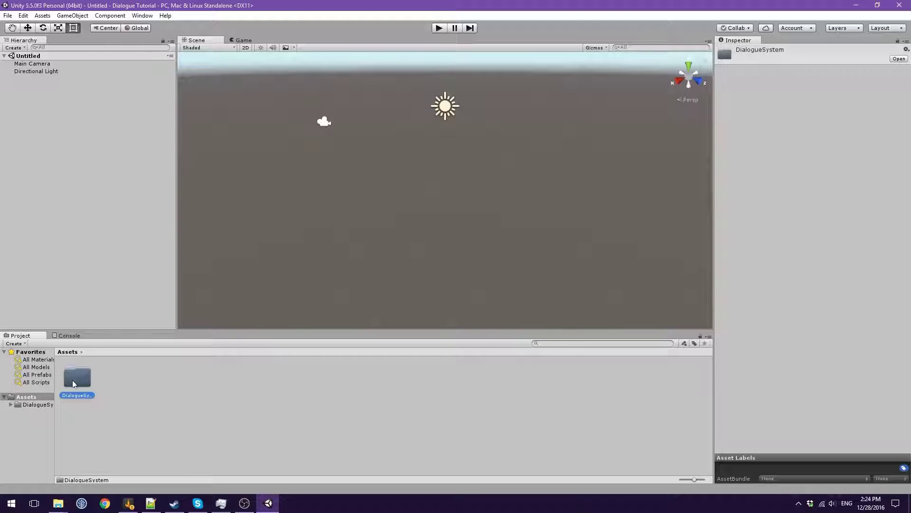
double_click(84, 381)
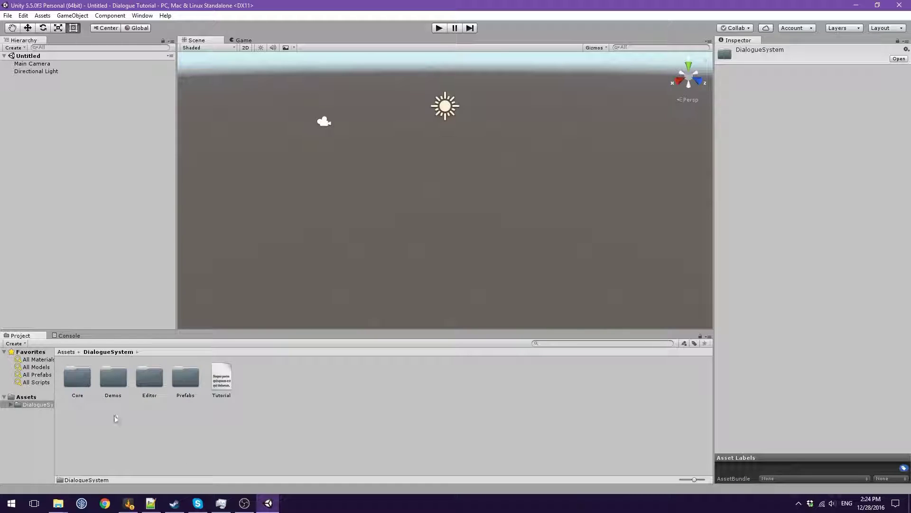
double_click(191, 388)
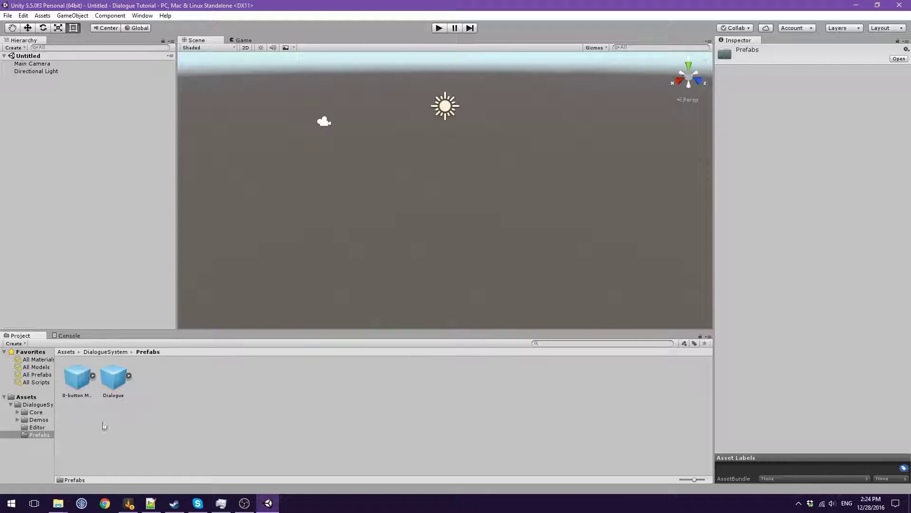
left_click(122, 391)
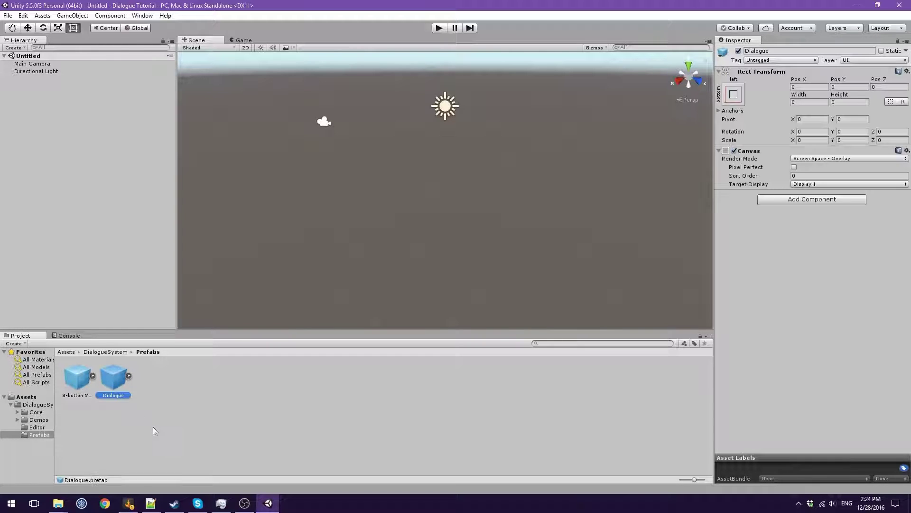
left_click_drag(117, 387, 86, 176)
scroll(354, 180, "down", 1)
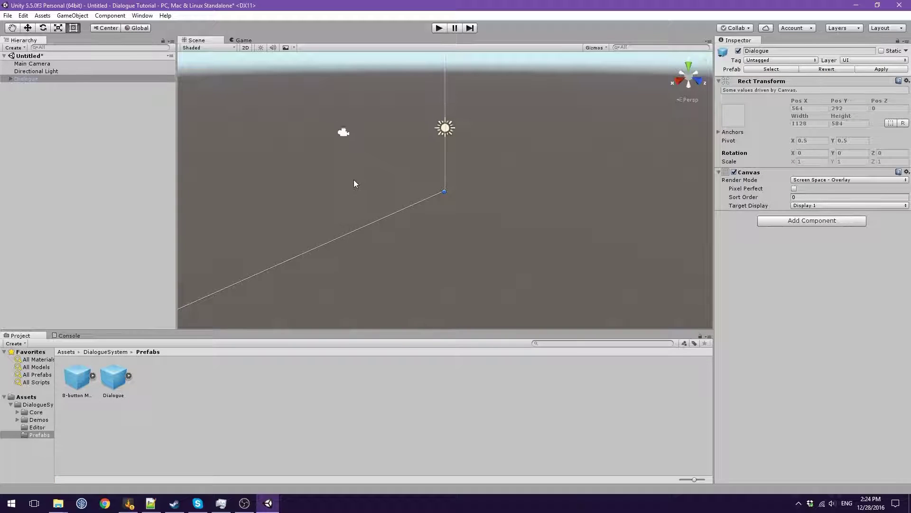
left_click(244, 41)
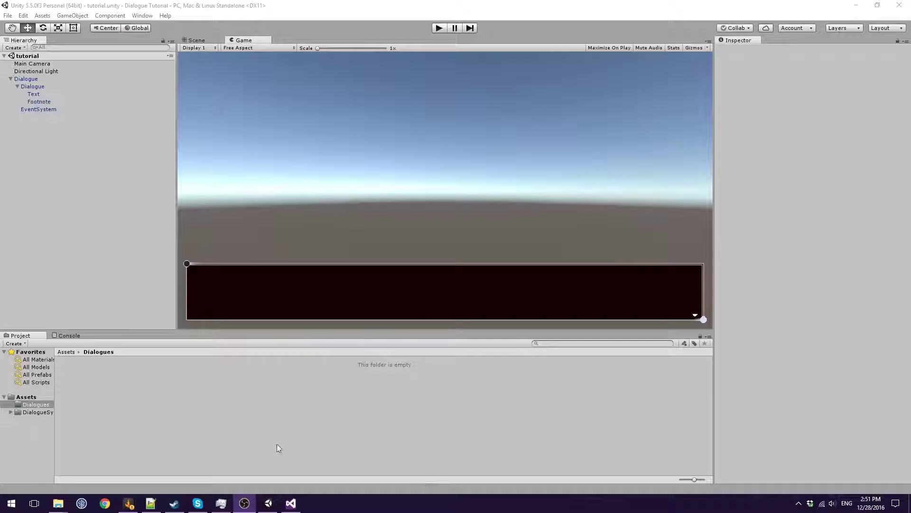
Step: Create an empty dialogue file in the Dialogues folder and name it Tutorial
right_click(143, 418)
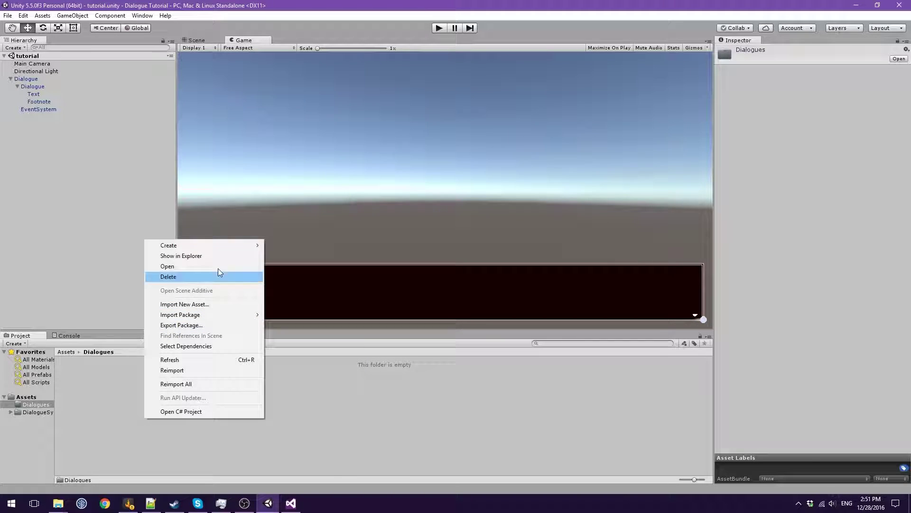
mouse_move(234, 246)
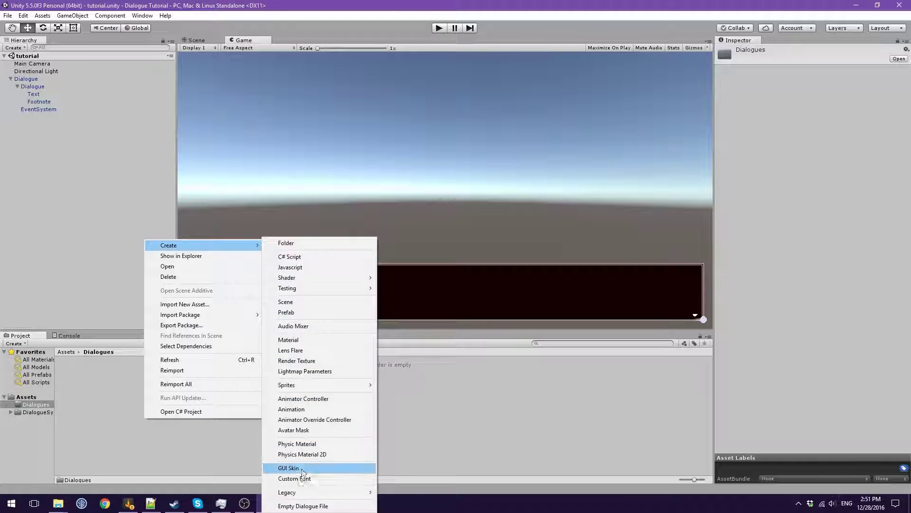
left_click(299, 505)
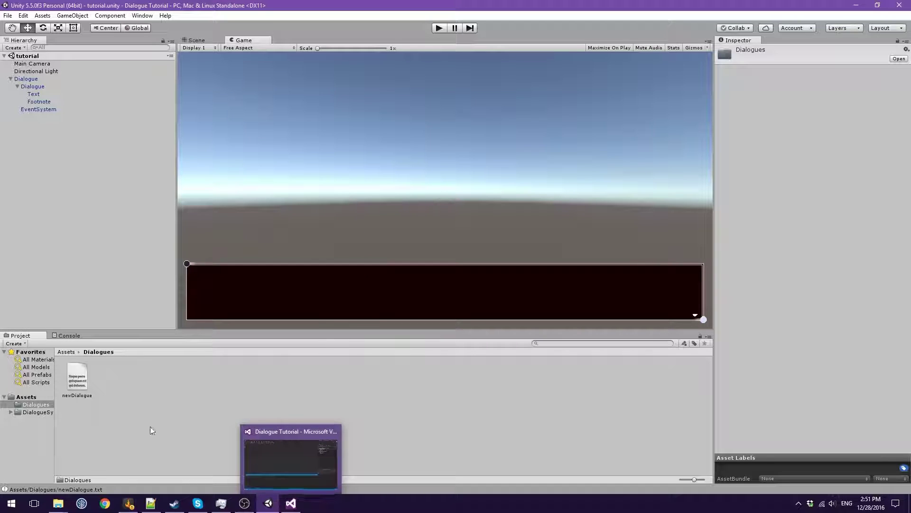
left_click(80, 384)
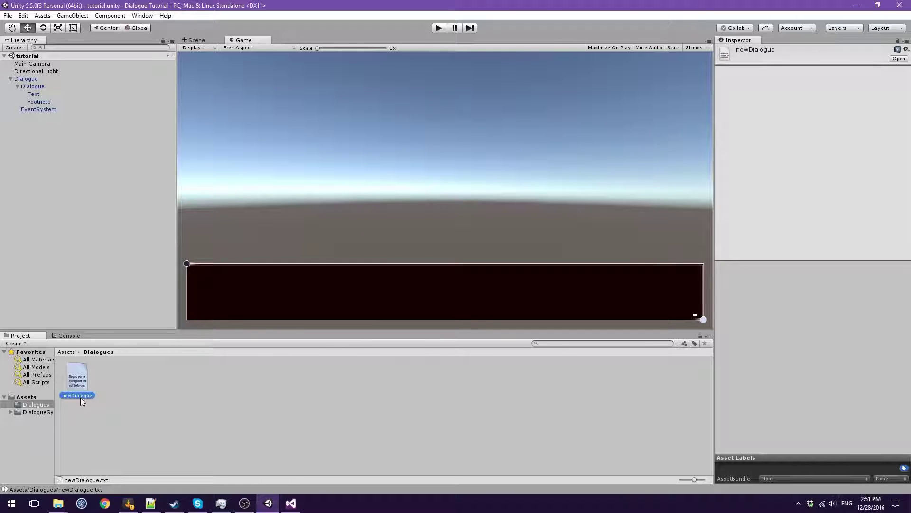
type("Tutorial")
key("Return")
Step: Open Tutorial.txt in Visual Studio, reloading all projects, and write the lines "Welcome to the tutorial!" and "This is line 2."
double_click(77, 395)
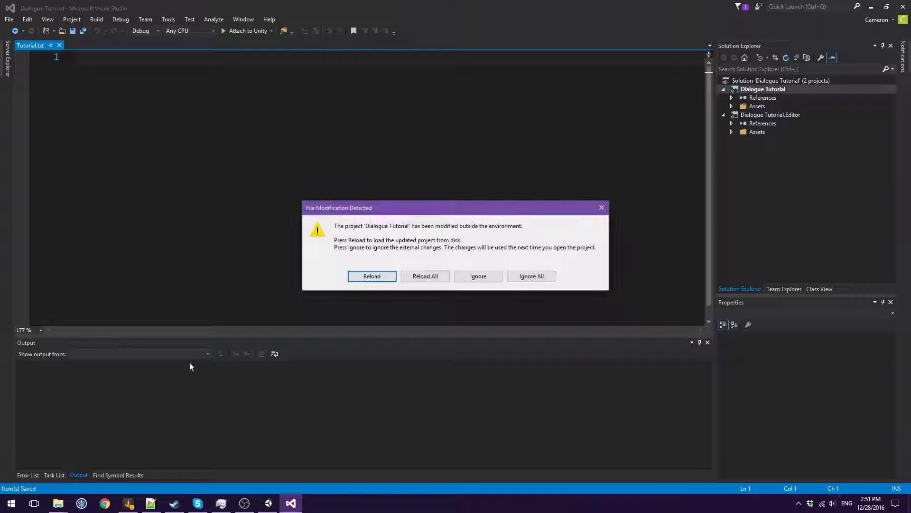
left_click(413, 280)
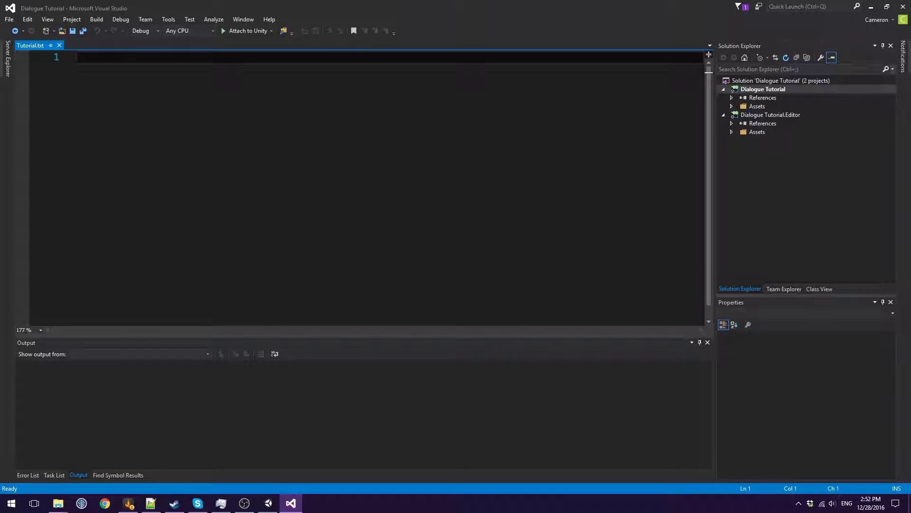
type("Welcom")
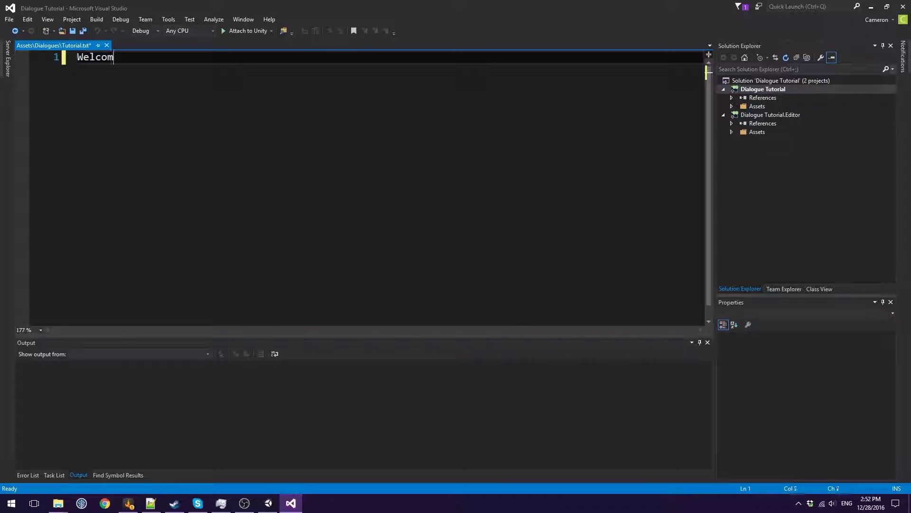
type("e to the tutorial!")
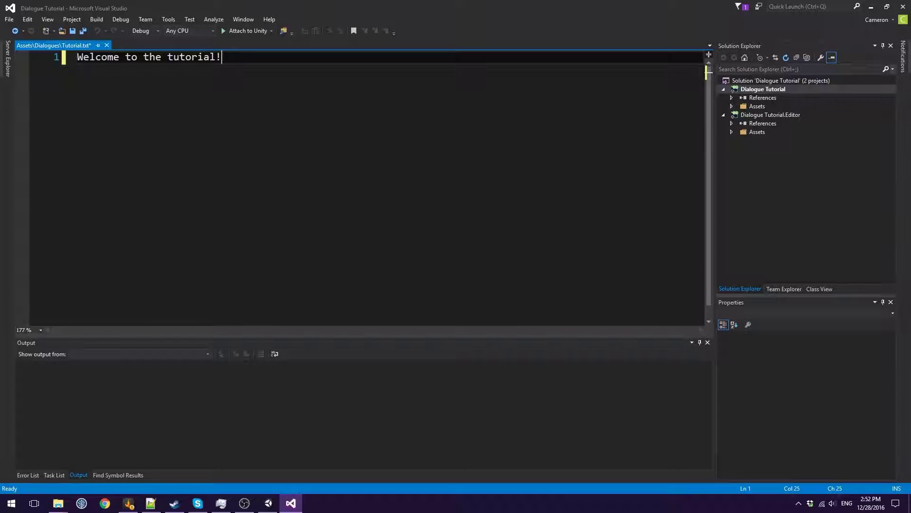
key("Return")
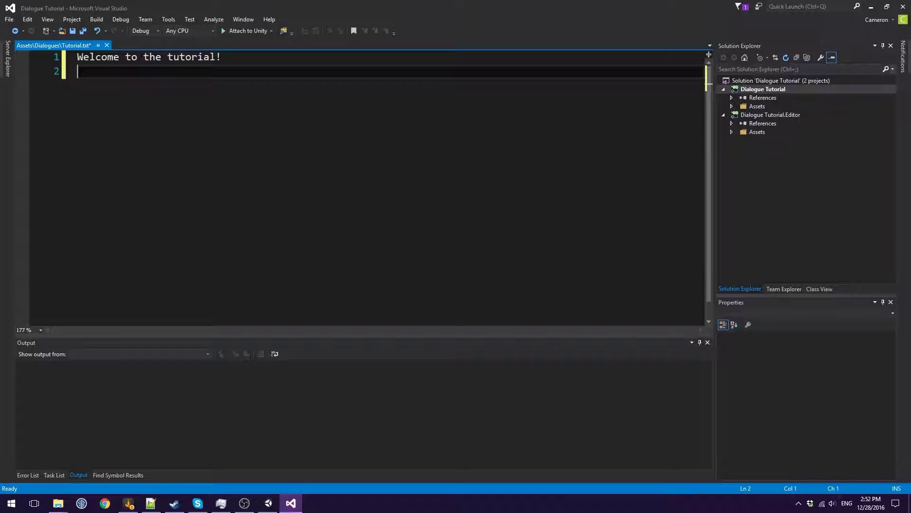
type("This is line 2.")
key("Return")
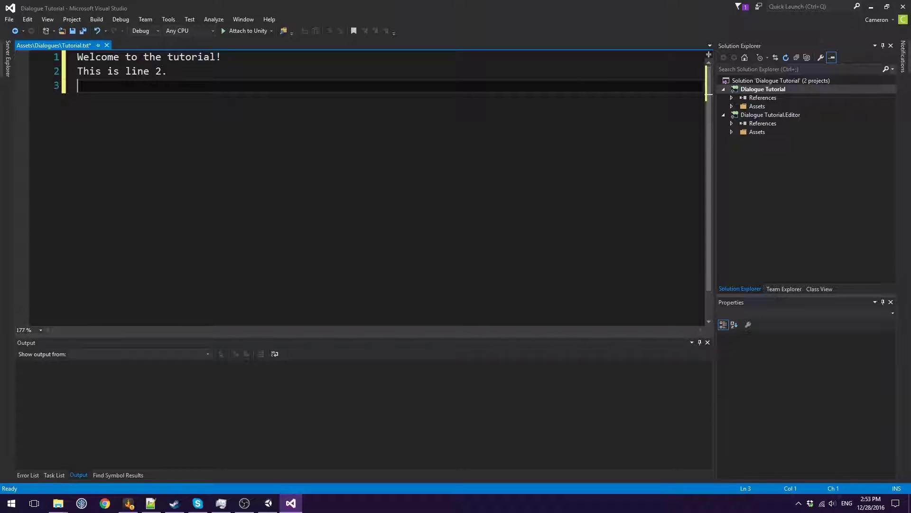
Step: Add the jump command {jump:5} as line 3 of the dialogue file and save it
type("{jump:5")
left_click(126, 85)
key("Return")
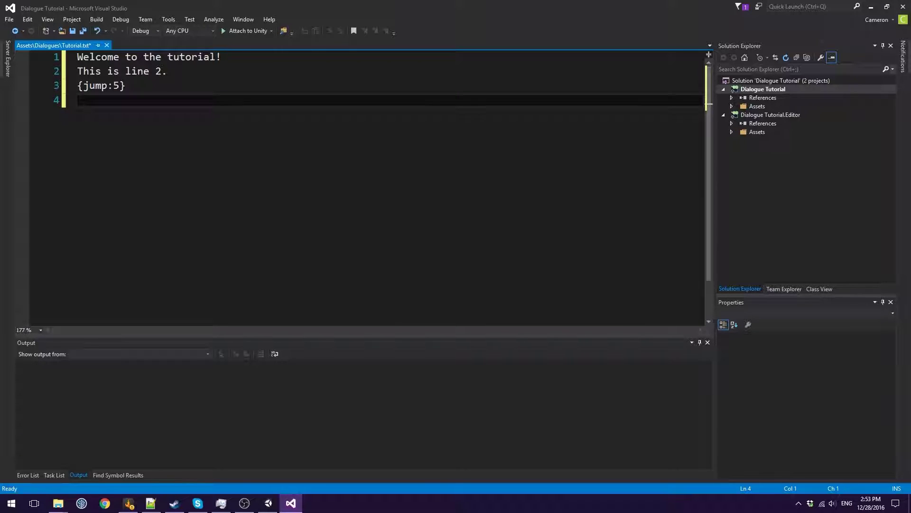
key("ctrl+s")
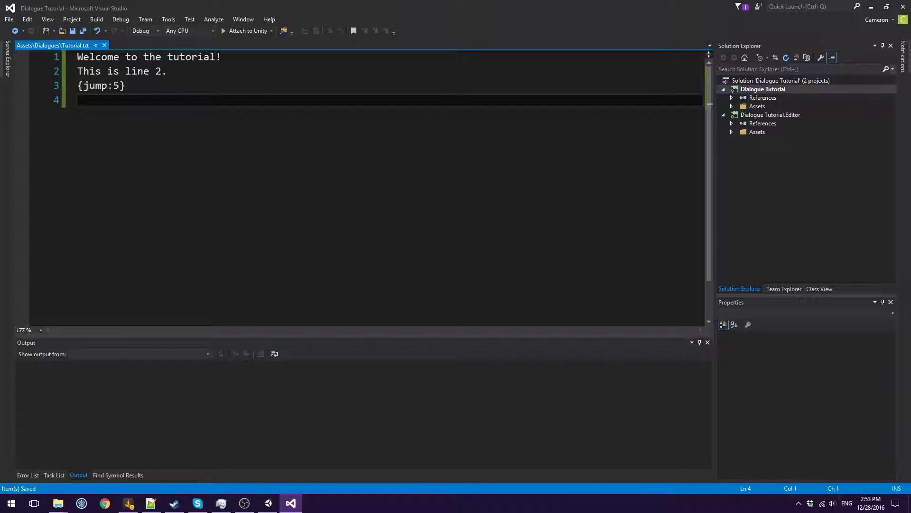
Step: Write "This line is skipped." as line 4 and "Tada!" as line 5 of the dialogue
type("This line is ski")
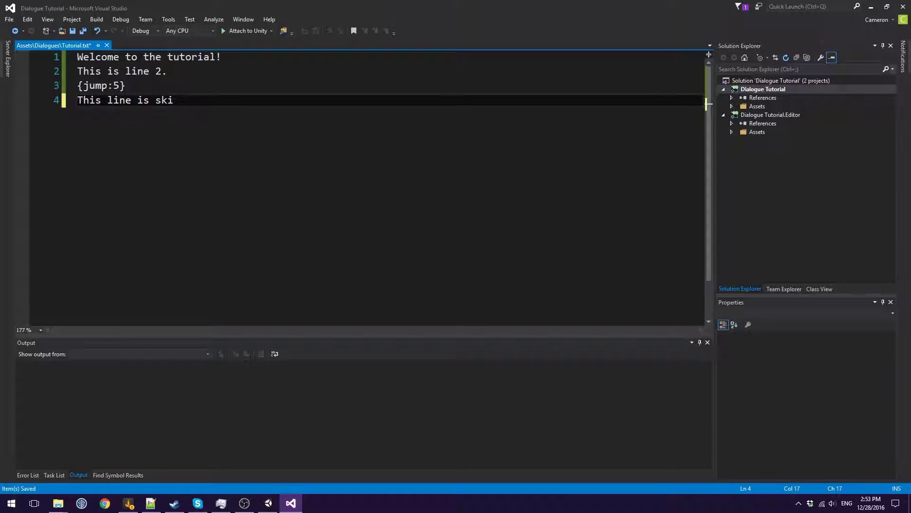
type("pped.")
key("Return")
type("TADA")
key("BackSpace")
key("BackSpace")
key("BackSpace")
type("adah")
key("BackSpace")
type("!")
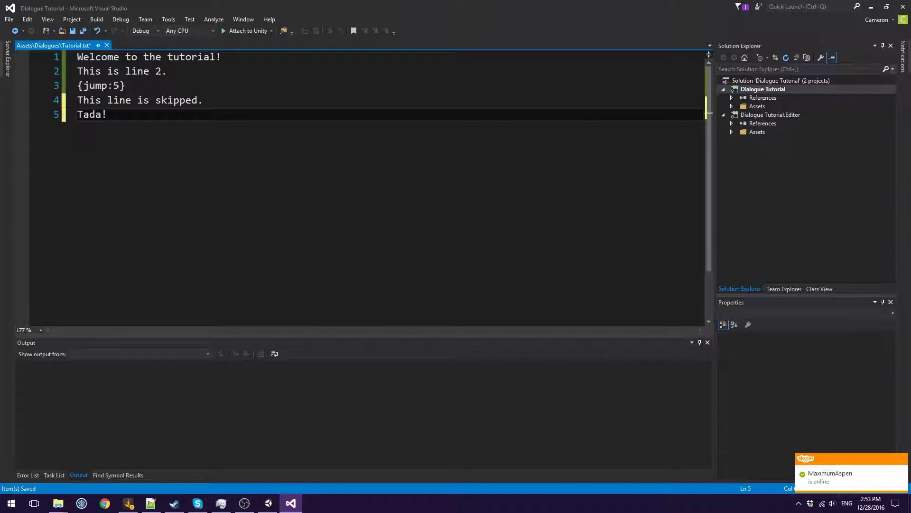
type(" end o")
key("BackSpace")
key("BackSpace")
key("BackSpace")
key("BackSpace")
key("BackSpace")
Step: Save the dialogue file, switch to Unity and test-run the scene with the Tutorial asset selected
key("ctrl+s")
left_click(274, 500)
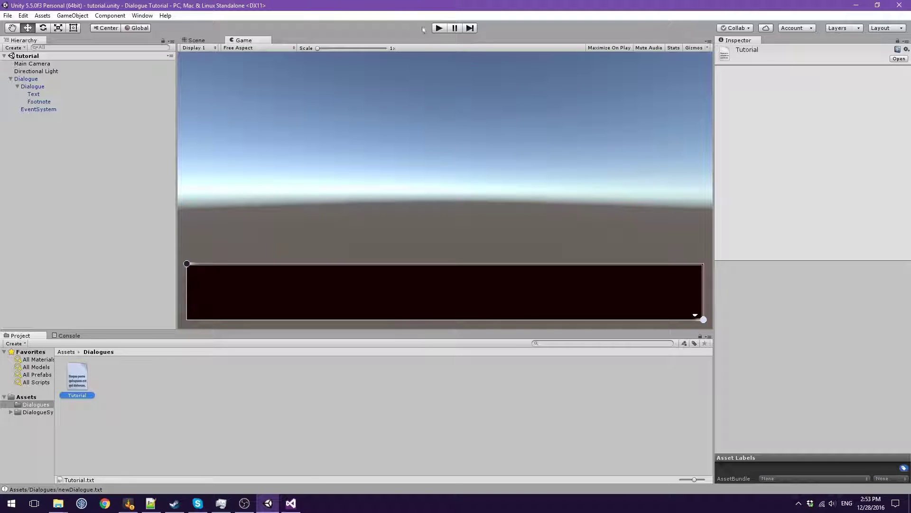
left_click(244, 420)
left_click(77, 377)
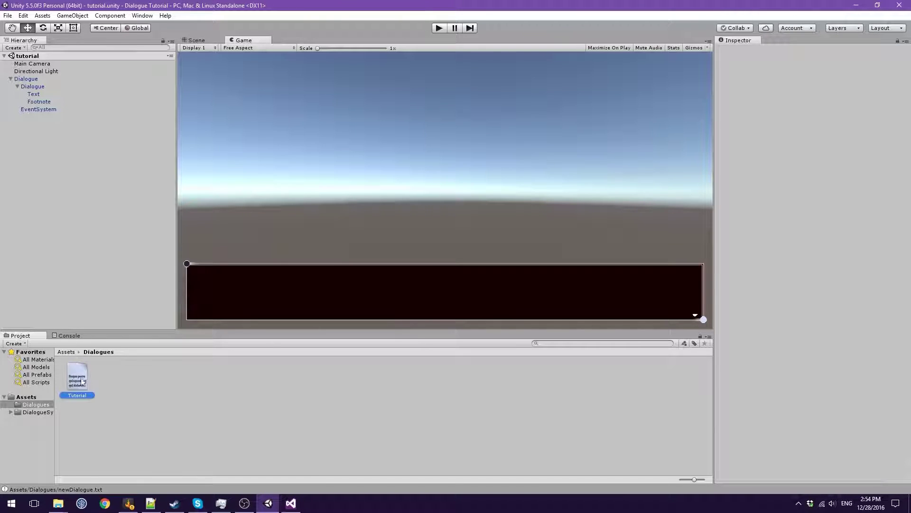
key("ctrl+p")
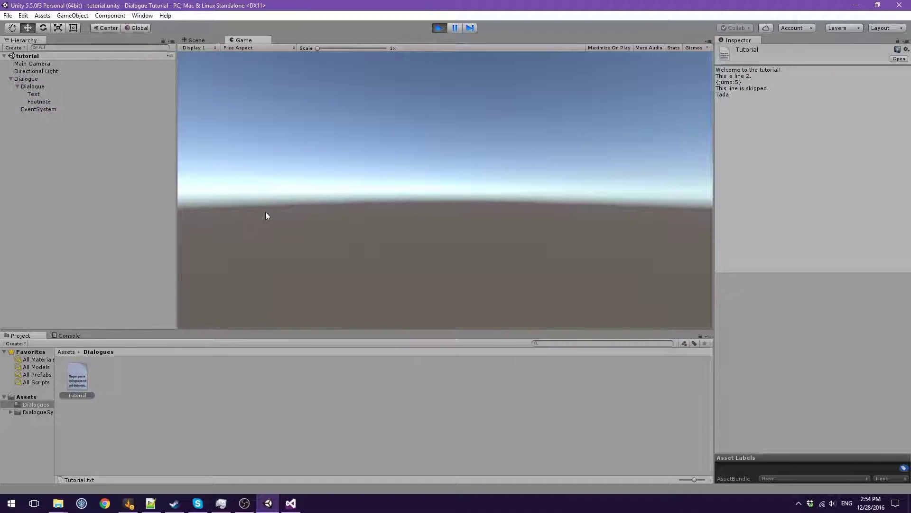
left_click(439, 28)
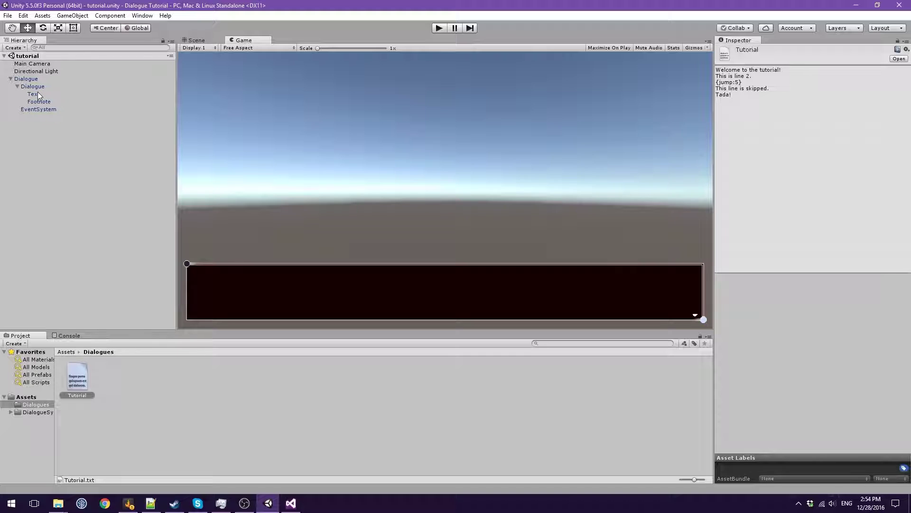
Step: Assign the Tutorial text asset as the Target of the Example Dialogue Script on the Text object
left_click(38, 93)
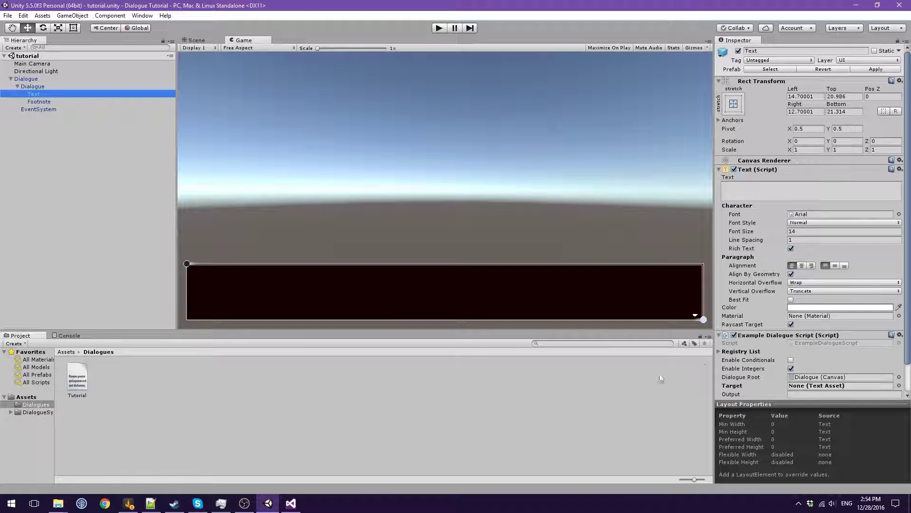
scroll(734, 364, "down", 2)
left_click_drag(77, 380, 833, 359)
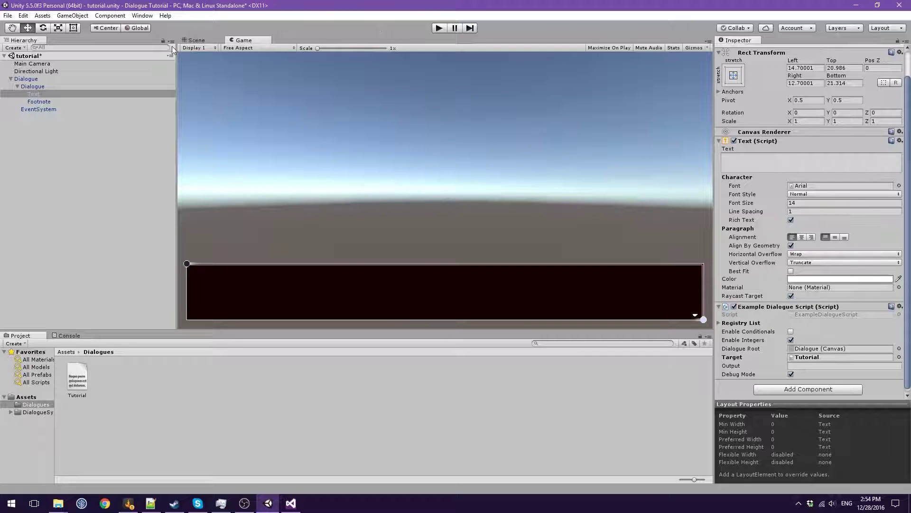
Step: Play the scene and advance through the dialogue lines to test the Tutorial file
left_click(439, 28)
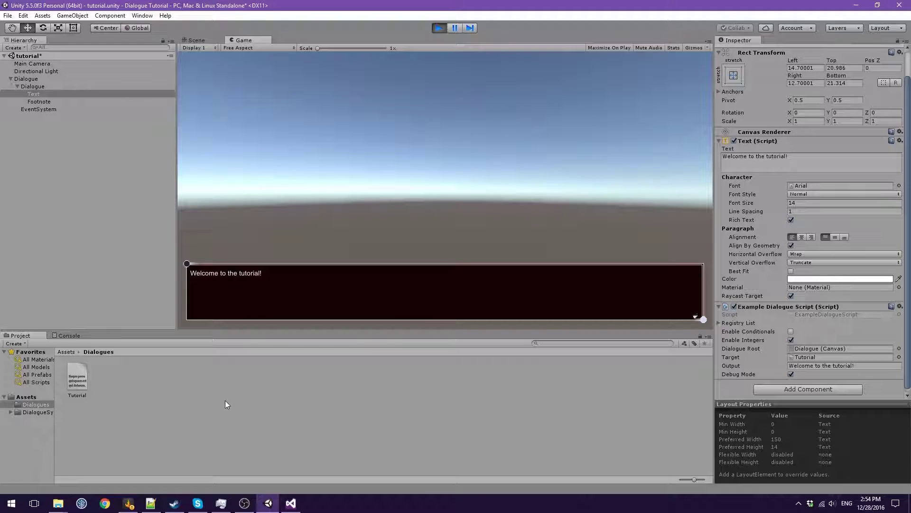
key("space")
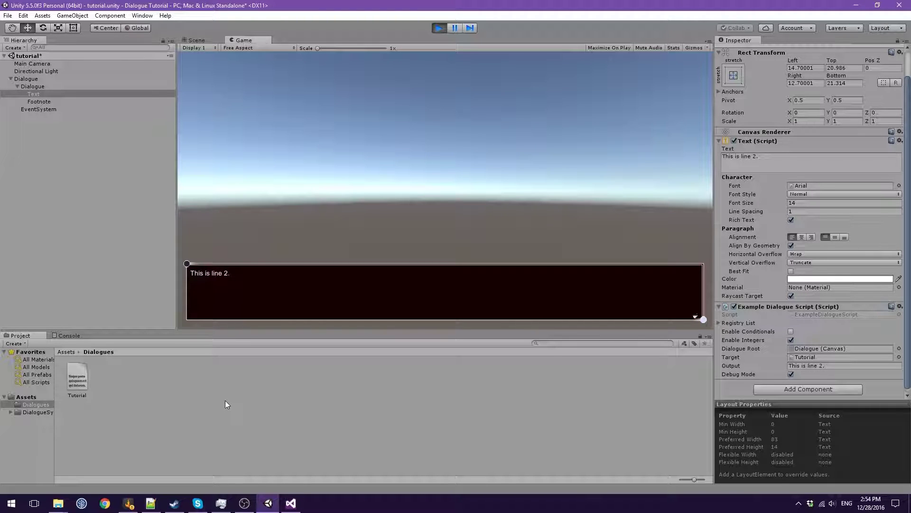
key("space")
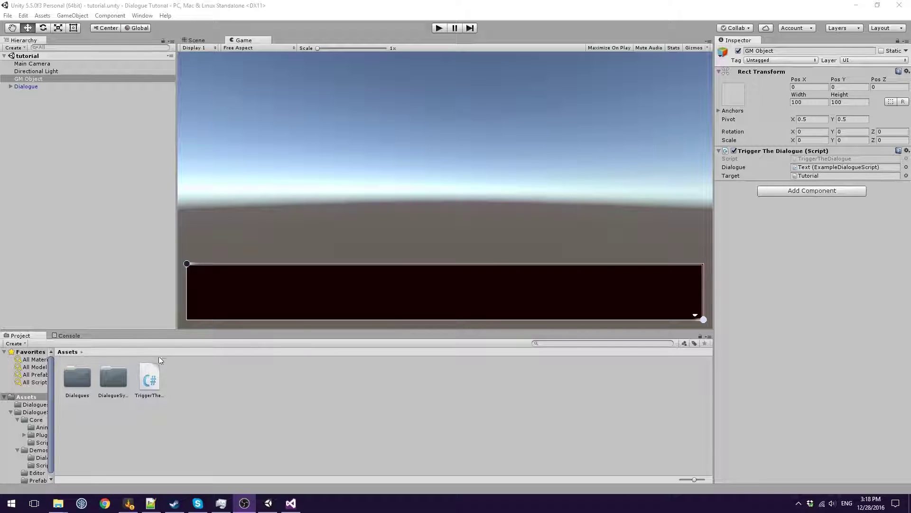
Step: Examine the TriggerTheDialogue script and its component on GM Object, and test-run the scene
left_click(150, 378)
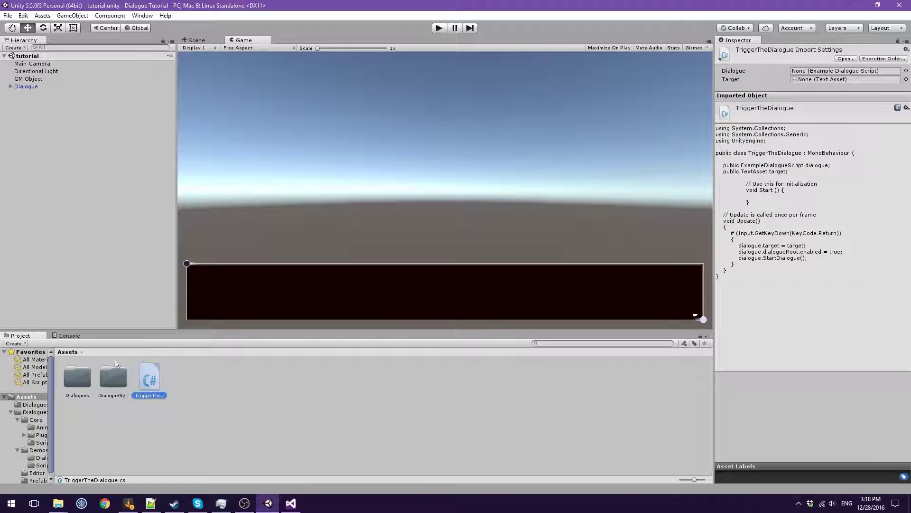
left_click(35, 80)
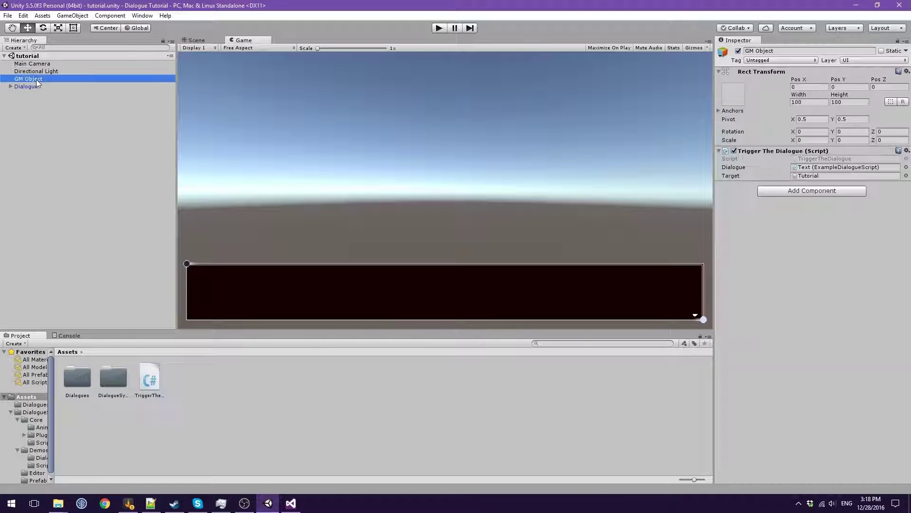
double_click(821, 159)
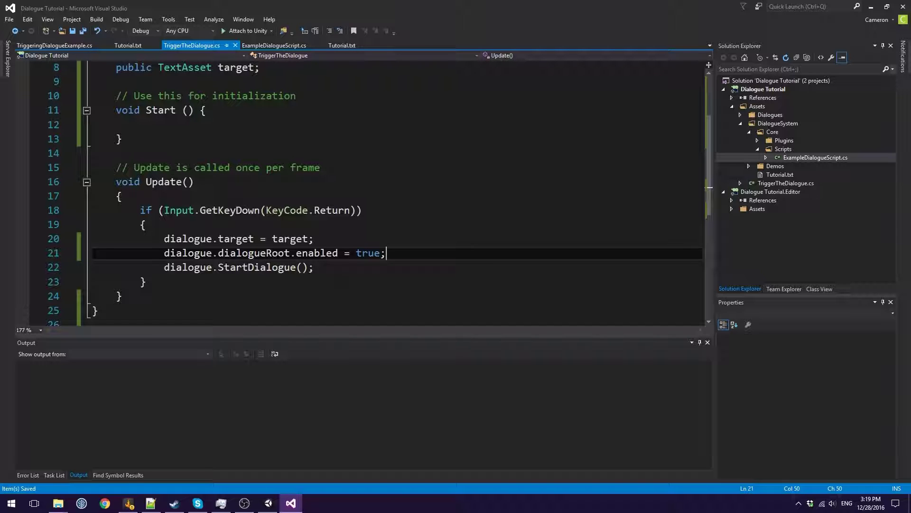
left_click(871, 6)
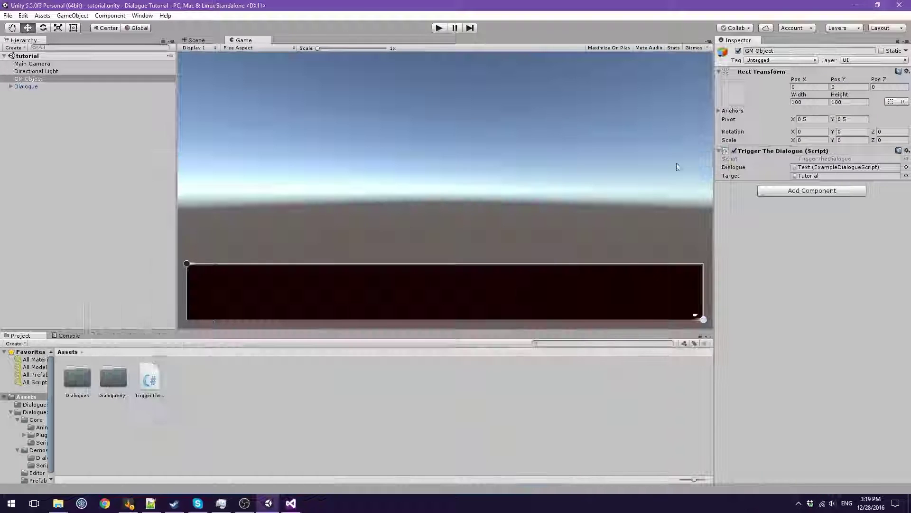
left_click(445, 27)
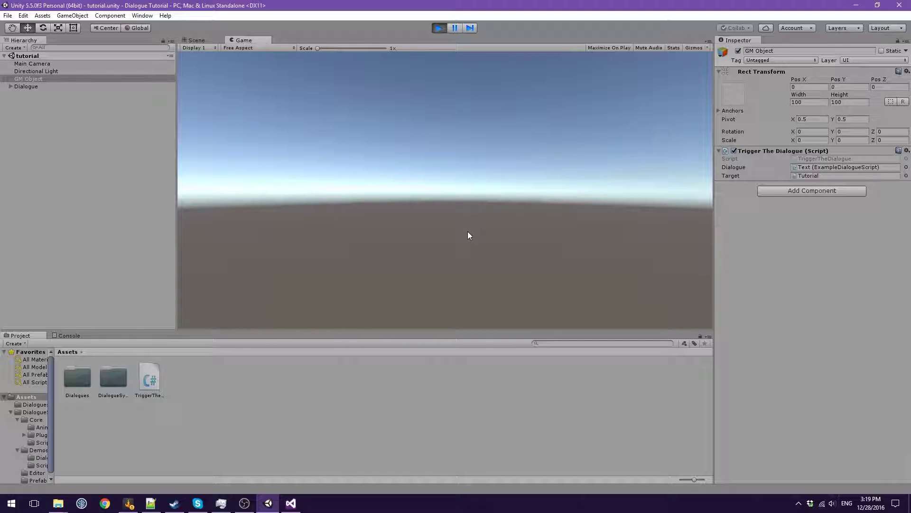
left_click(437, 29)
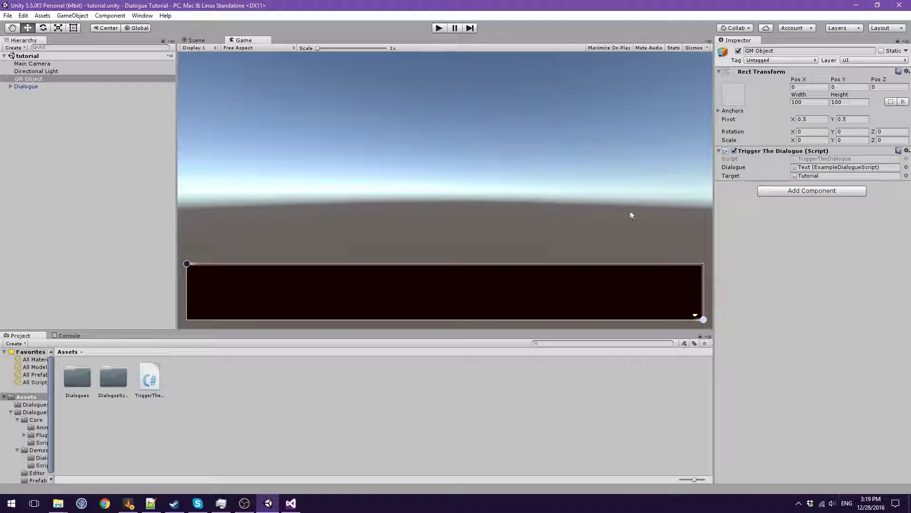